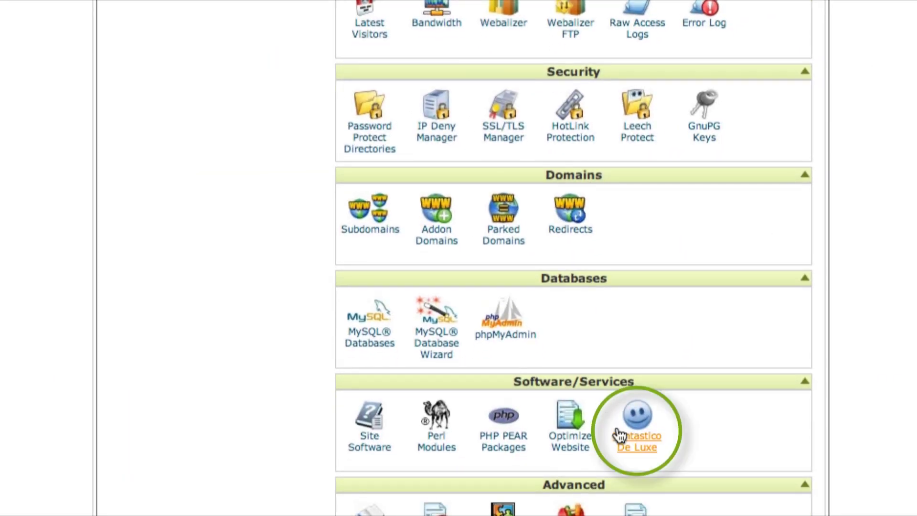
# Step: Launch Fantastico De Luxe from the cPanel Software/Services section
pyautogui.click(630, 439)
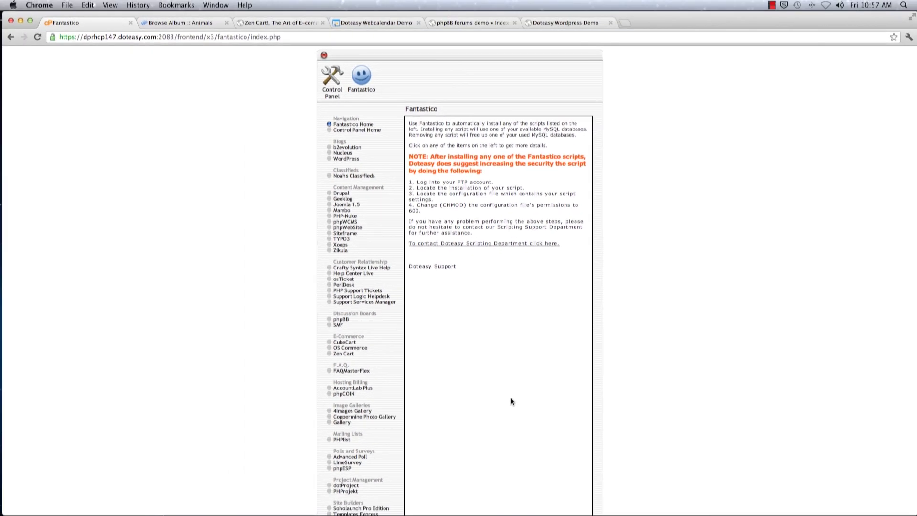
# Step: Open the Gallery entry under Image Galleries and begin a new Gallery installation
pyautogui.scroll(-5, 283, 348)
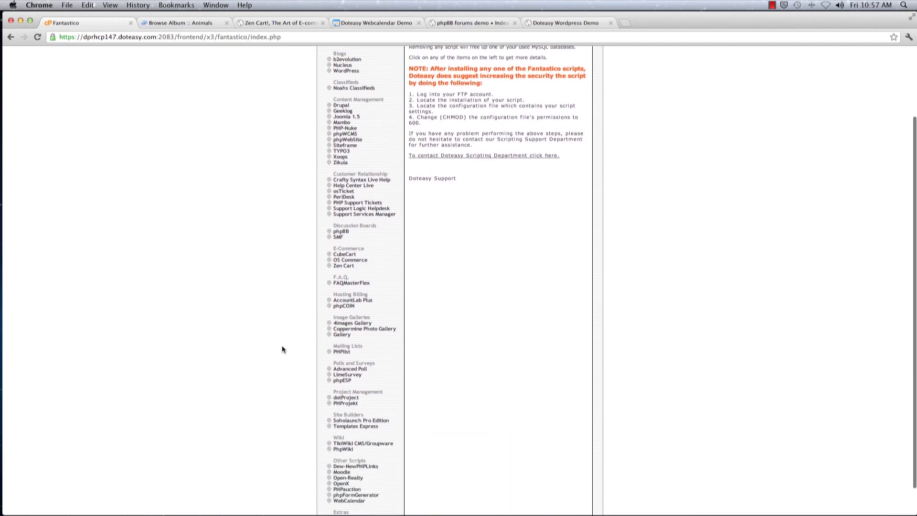
pyautogui.click(196, 462)
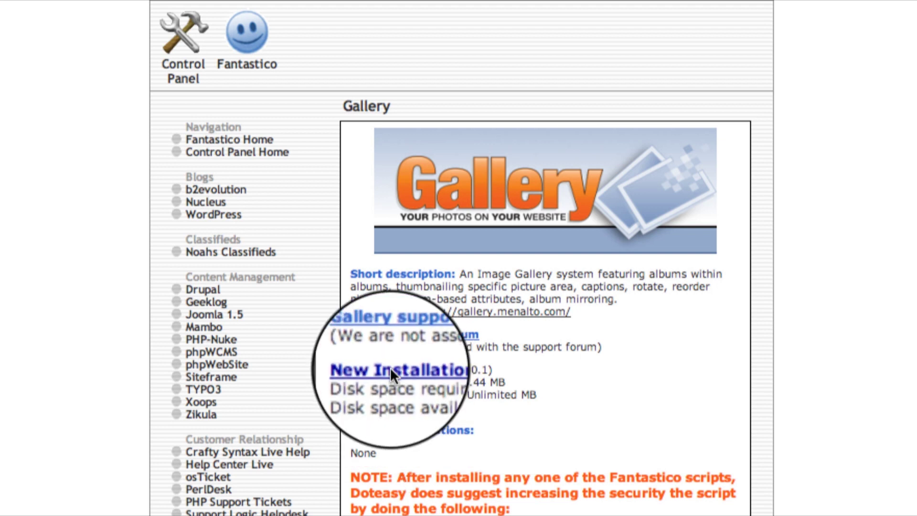
pyautogui.click(403, 375)
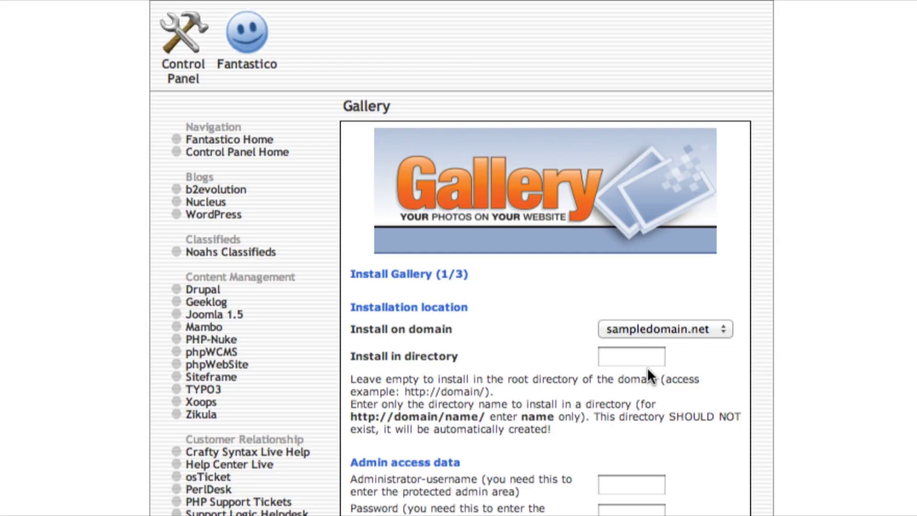
# Step: Install Gallery into the photos directory with username admin and a password, then finish the installation
pyautogui.click(620, 358)
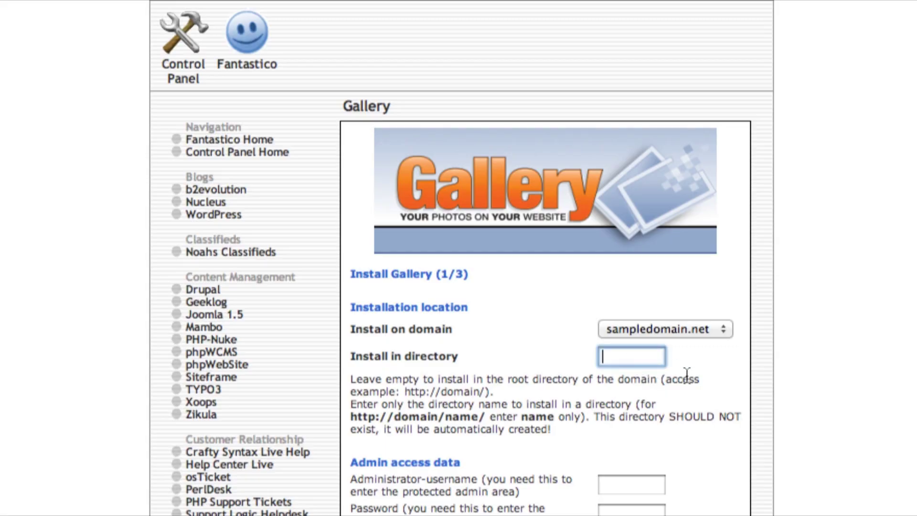
pyautogui.write('photos')
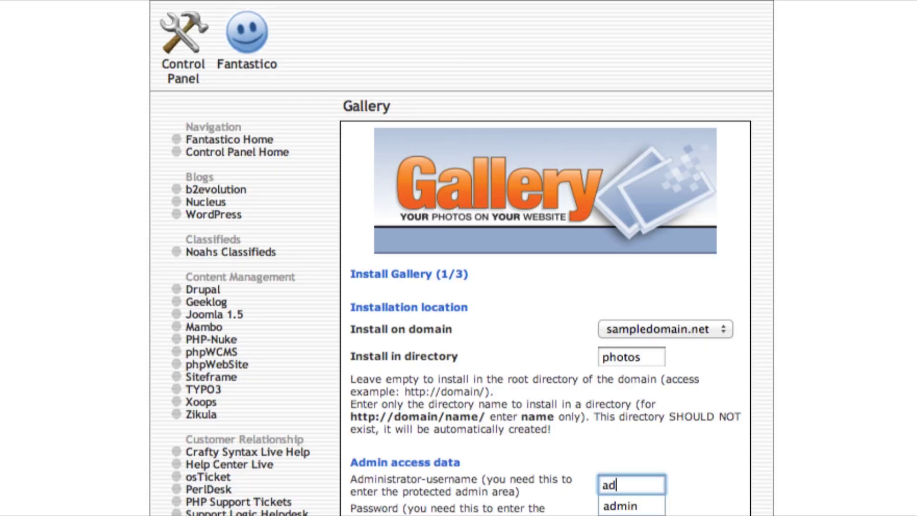
pyautogui.write('n')
pyautogui.press('Tab')
pyautogui.write('123')
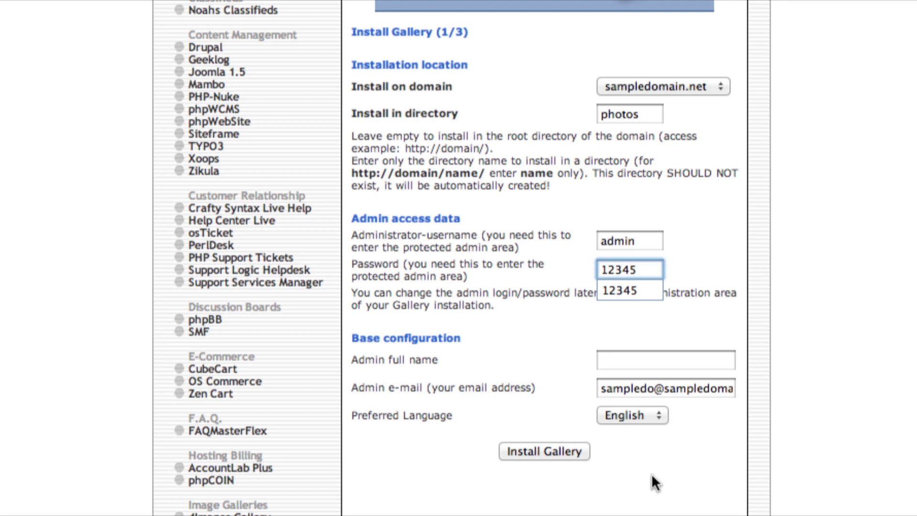
pyautogui.click(521, 452)
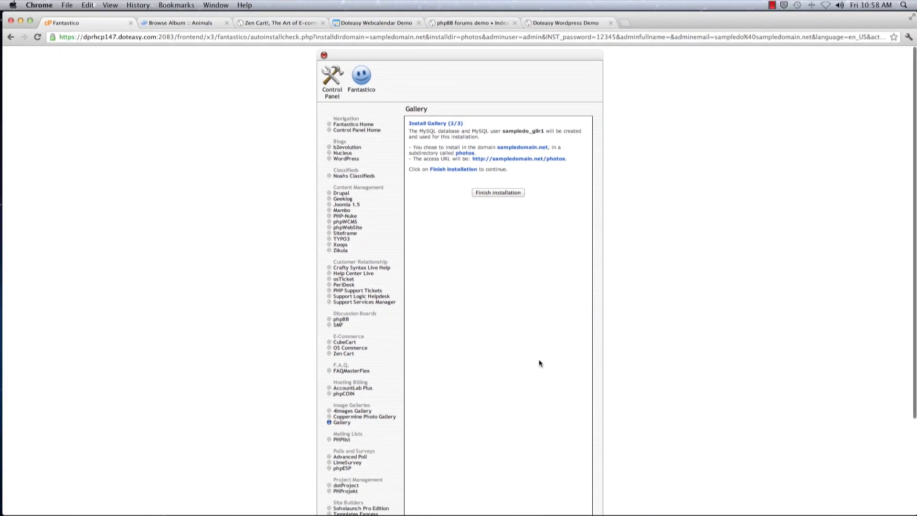
pyautogui.click(501, 193)
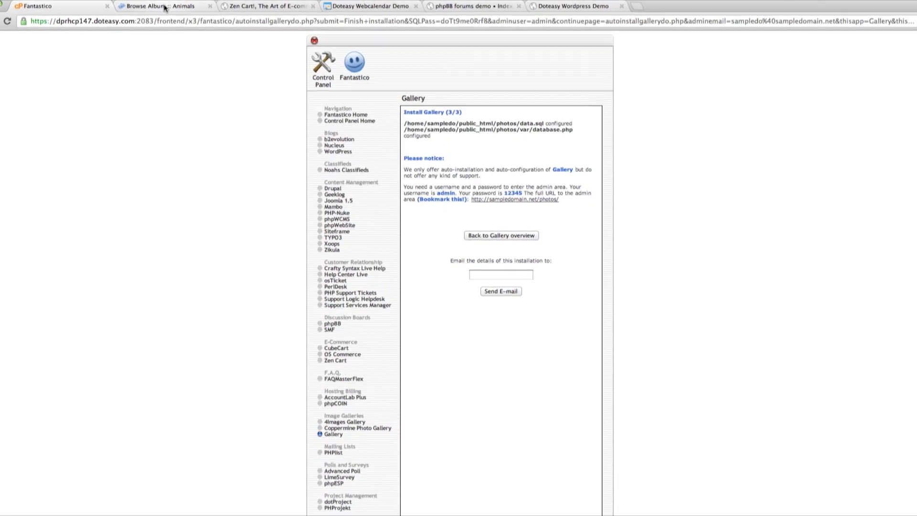
# Step: View the demo Animals album, then return to the completed Gallery installation summary
pyautogui.click(164, 7)
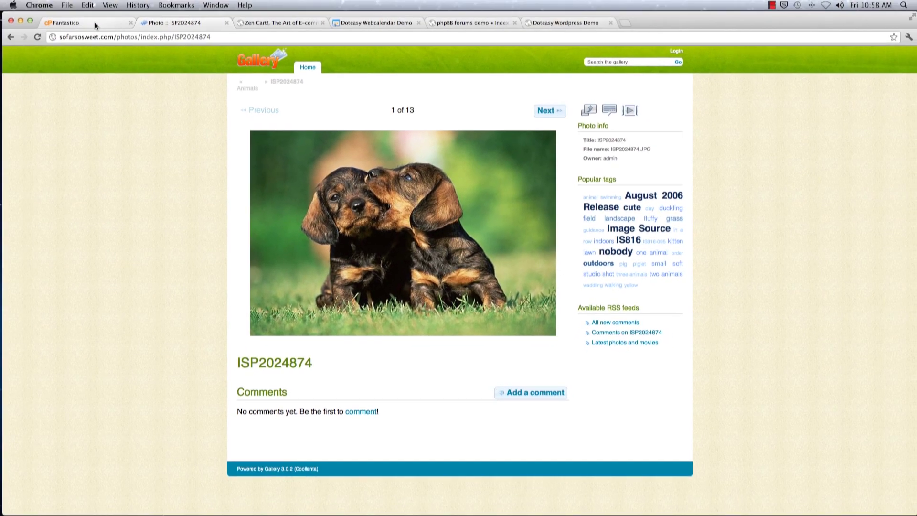
pyautogui.click(95, 23)
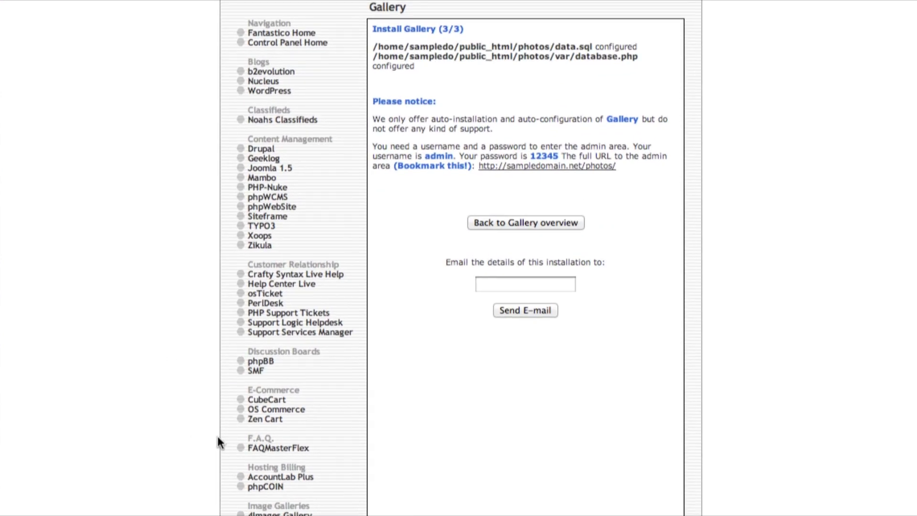
# Step: Install Zen Cart into the shop directory with username admin and a password, then view the demo shop
pyautogui.click(262, 420)
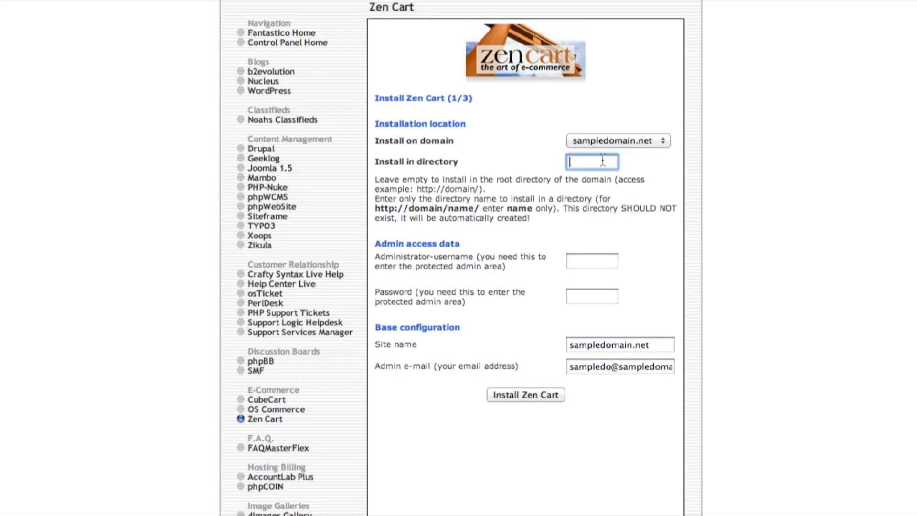
pyautogui.write('op')
pyautogui.press('Tab')
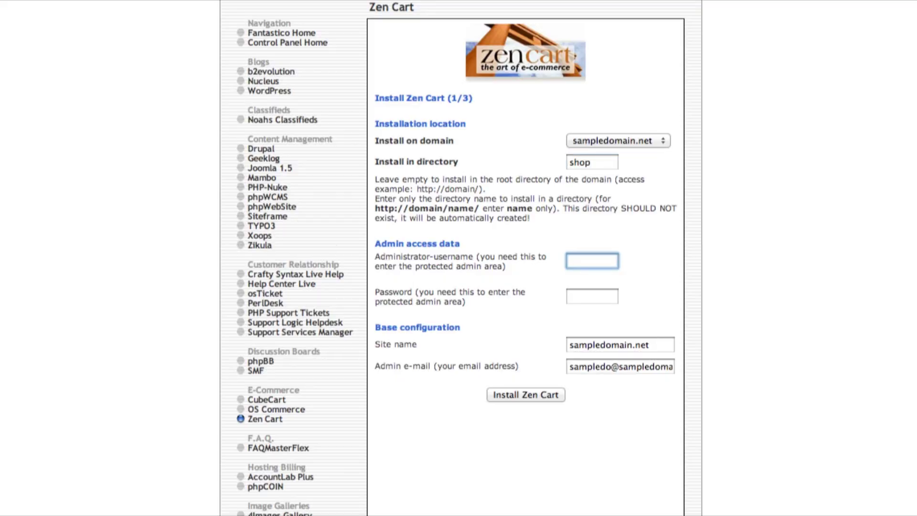
pyautogui.write('admin')
pyautogui.press('Tab')
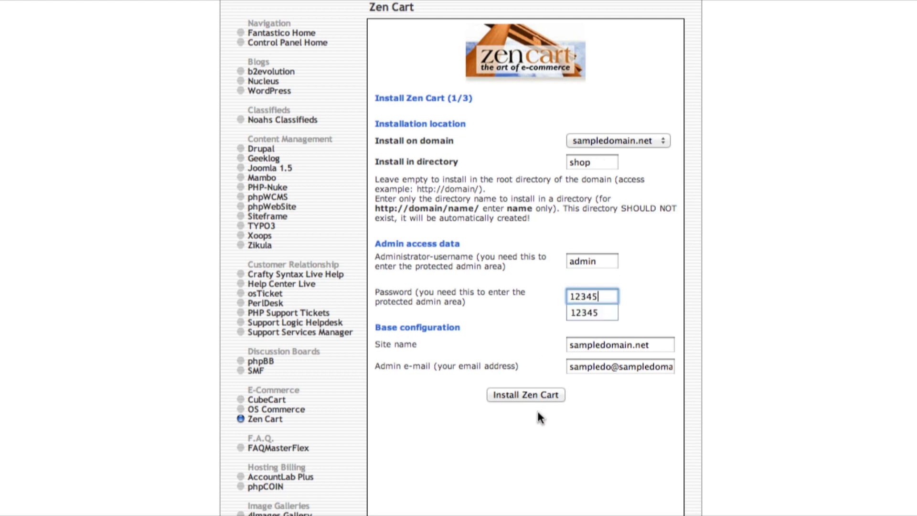
pyautogui.click(527, 394)
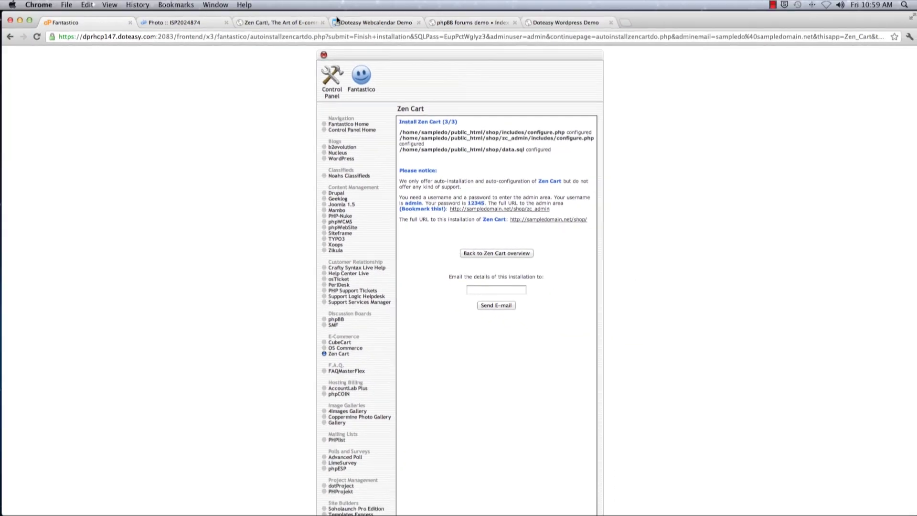
pyautogui.click(285, 25)
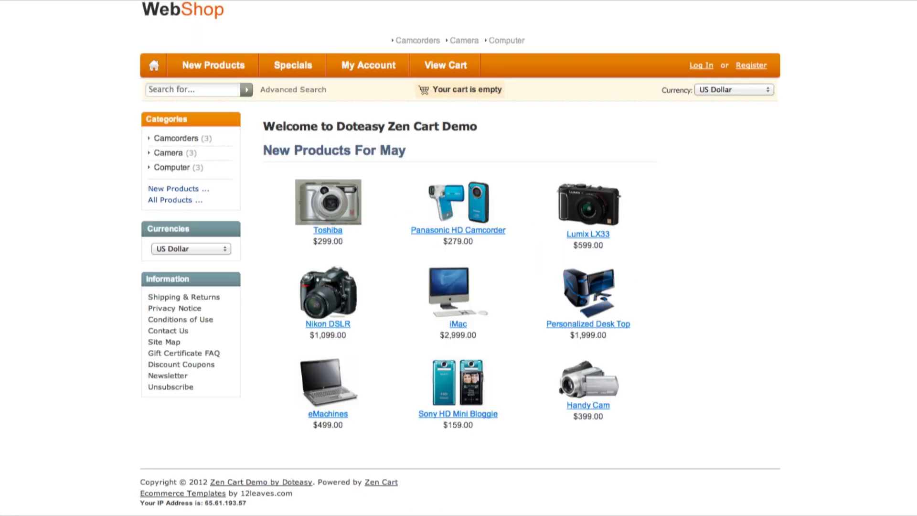
# Step: Preview the iMac product and its larger image, then return to the Zen Cart installation summary
pyautogui.click(456, 304)
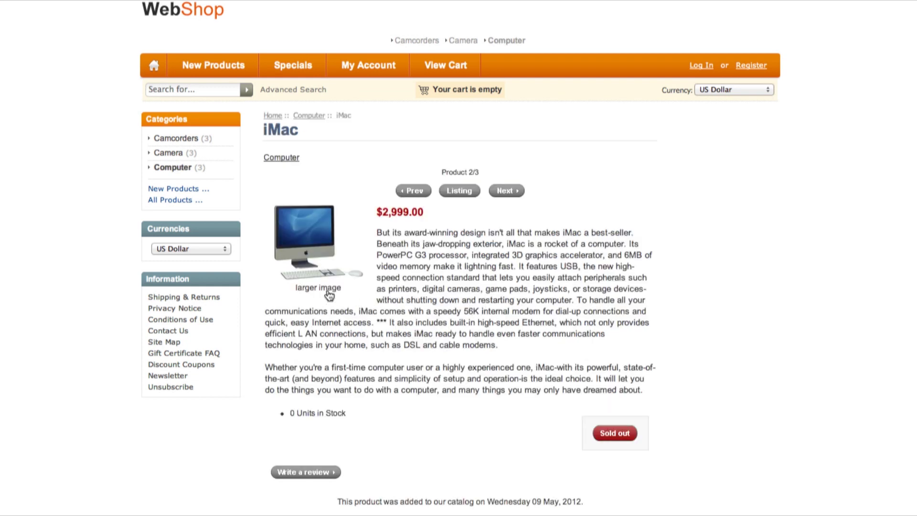
pyautogui.click(308, 249)
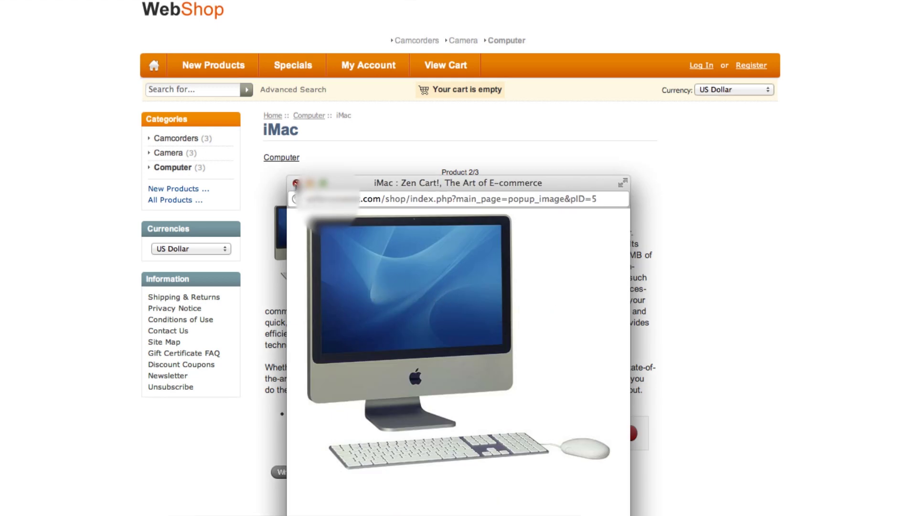
pyautogui.click(449, 301)
pyautogui.click(97, 25)
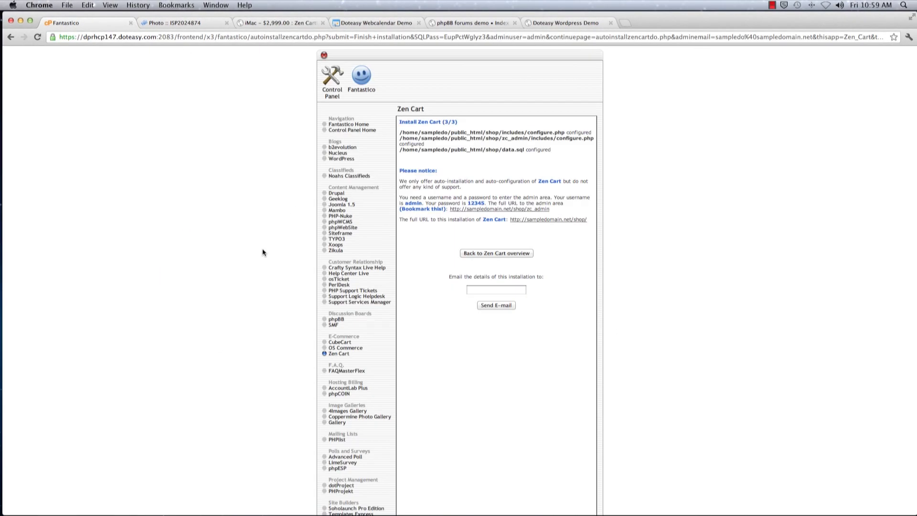
pyautogui.scroll(-5, 275, 346)
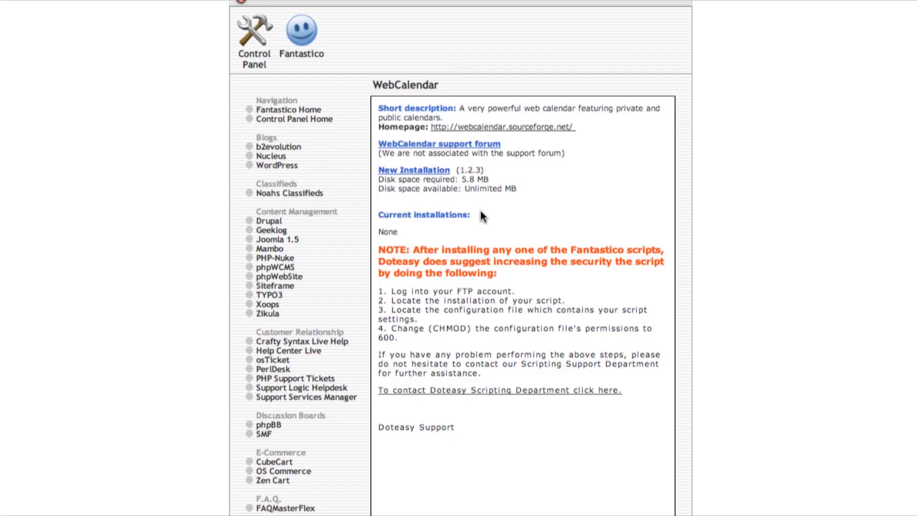
# Step: Submit WebCalendar setup for the calendar directory with the admin login and password, then finish installation
pyautogui.write('c')
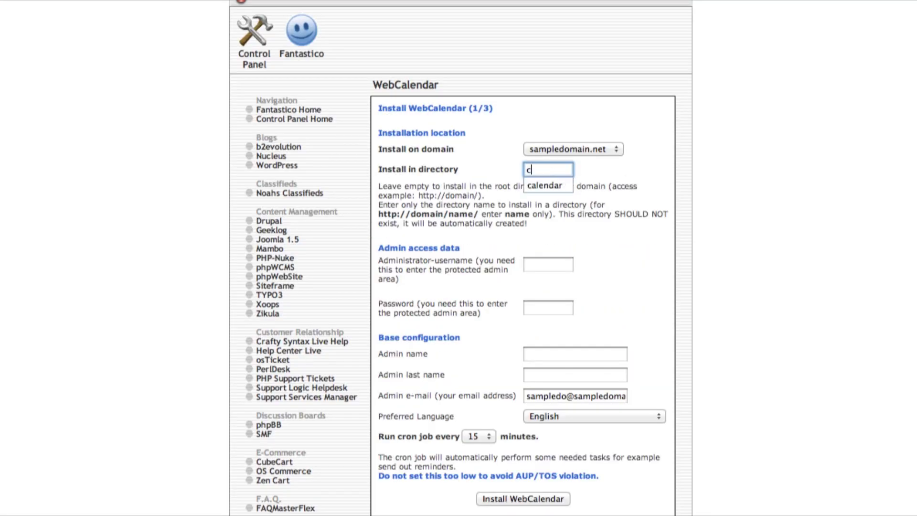
pyautogui.write('alendar')
pyautogui.press('Tab')
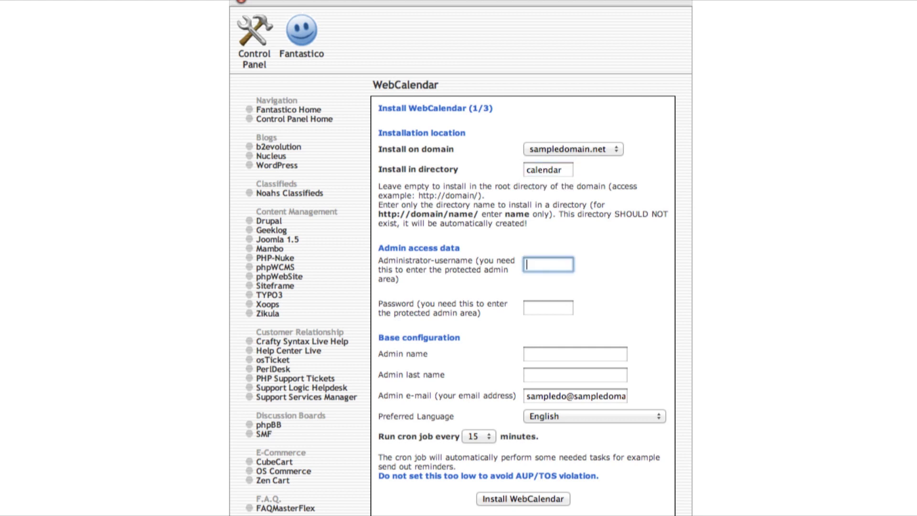
pyautogui.press('Tab')
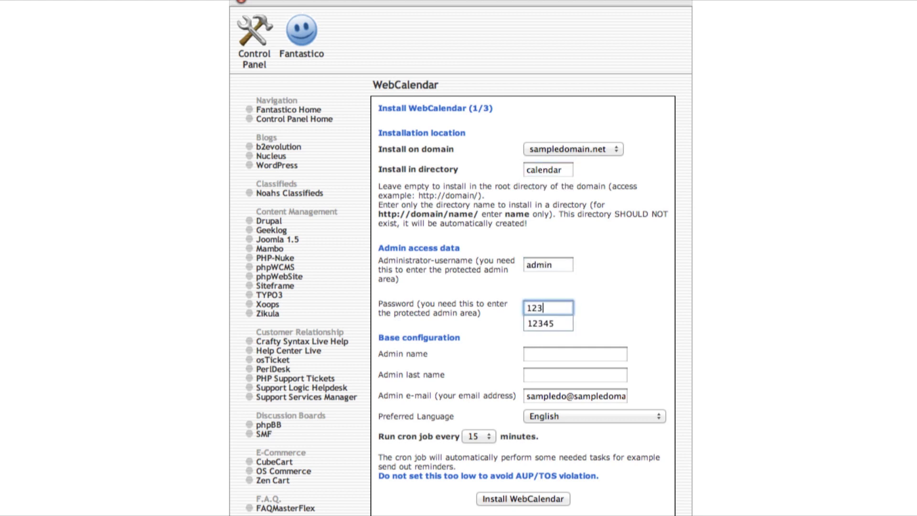
pyautogui.click(486, 499)
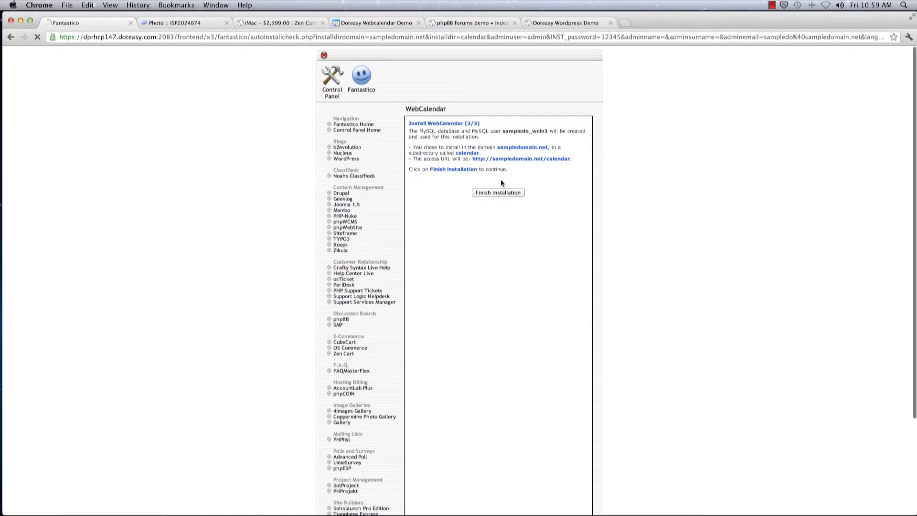
pyautogui.click(500, 192)
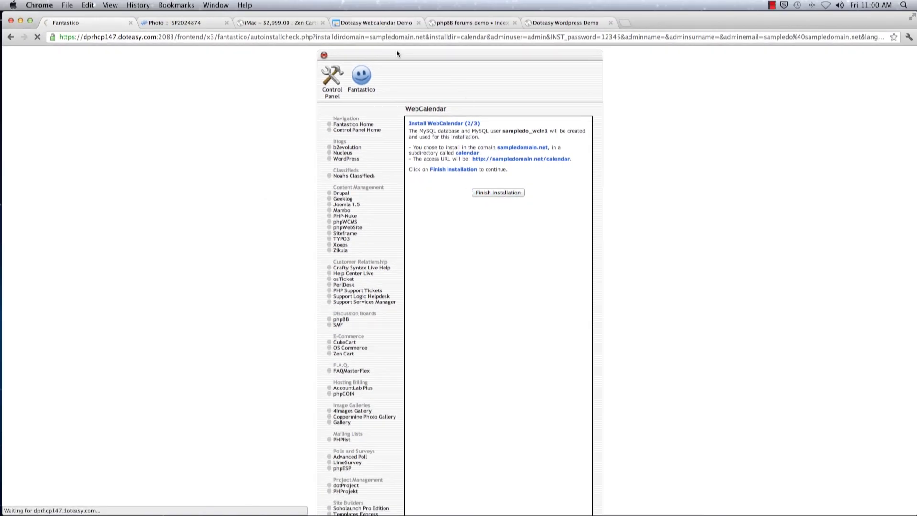
# Step: Preview the WebCalendar demo calendar and return to its install-complete confirmation
pyautogui.click(364, 22)
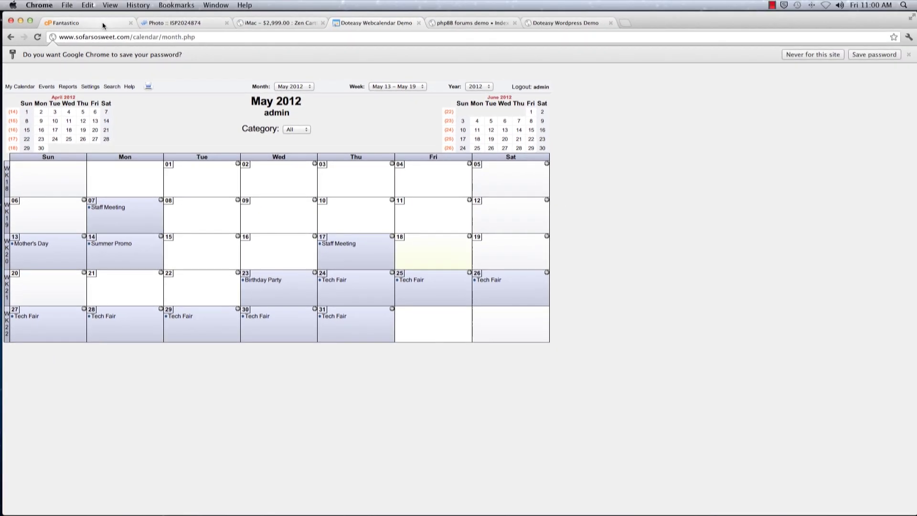
pyautogui.click(102, 23)
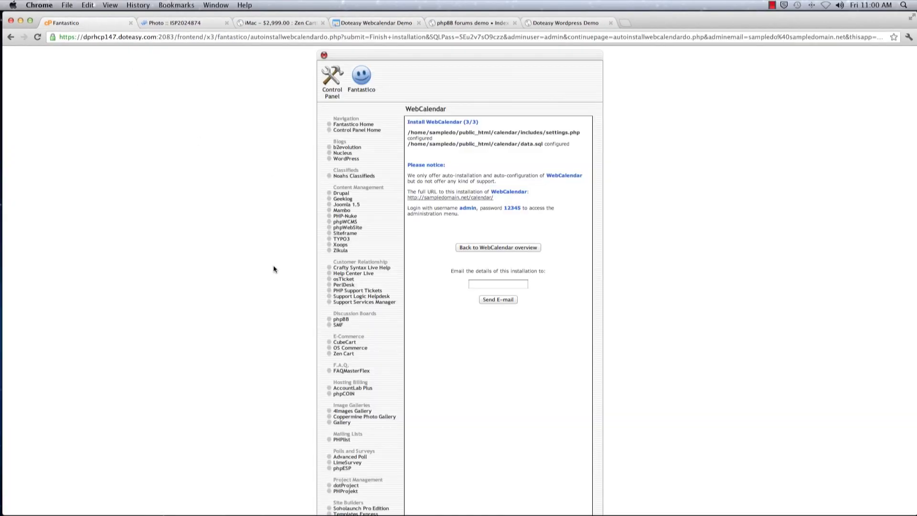
# Step: Open the phpBB installer page and begin a new phpBB installation
pyautogui.scroll(-2, 293, 302)
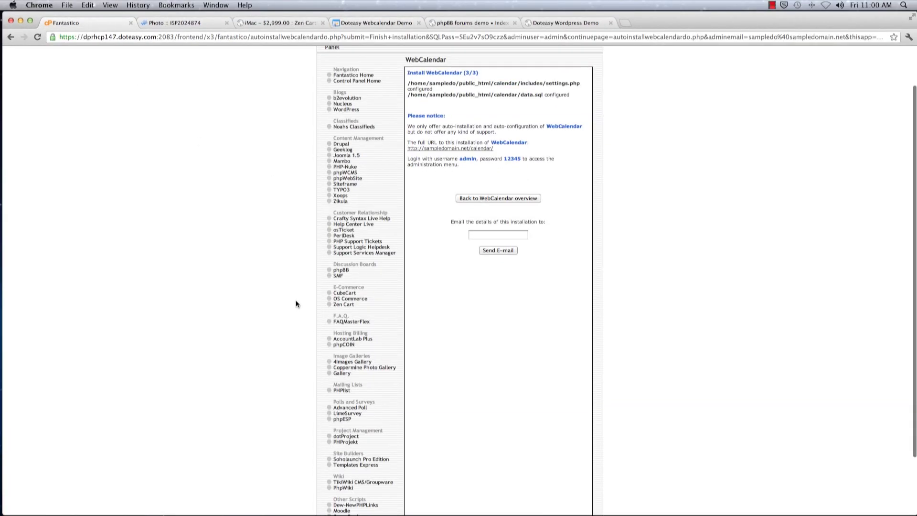
pyautogui.click(341, 271)
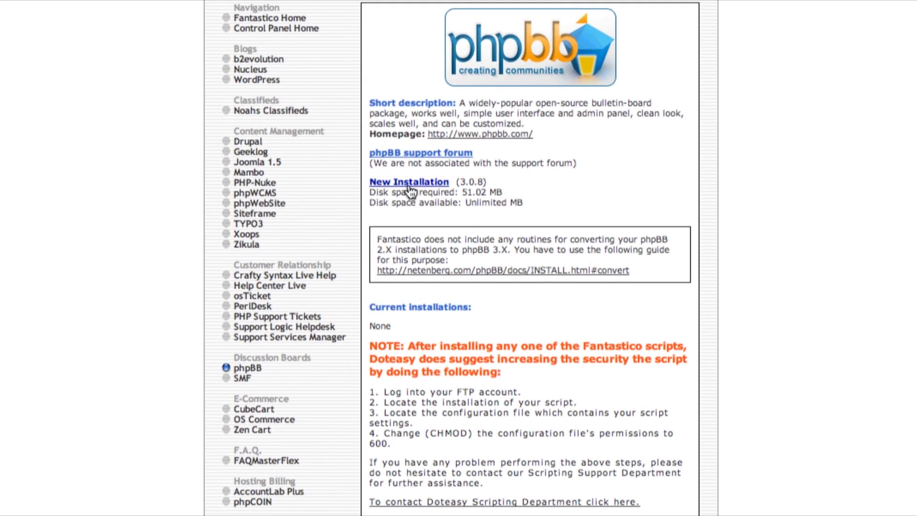
pyautogui.click(410, 184)
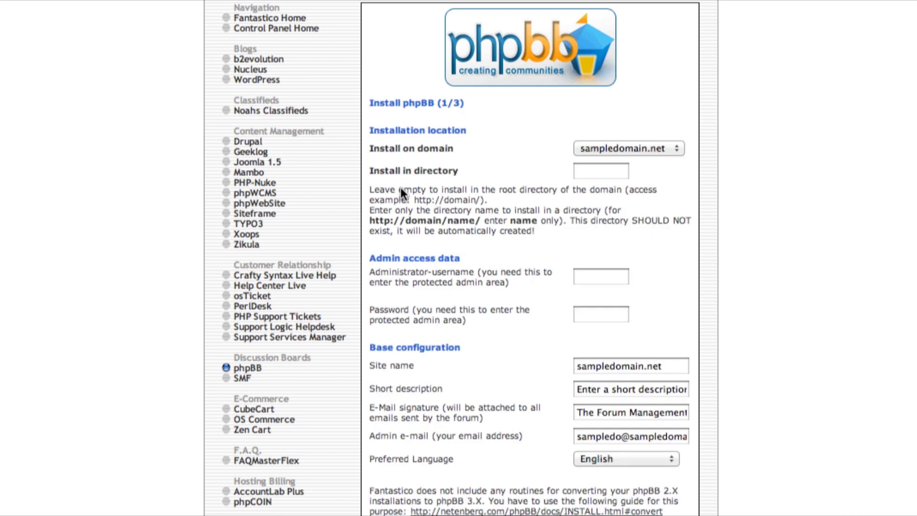
# Step: Install phpBB into the forums directory with username admin and a password, then finish installation
pyautogui.click(584, 175)
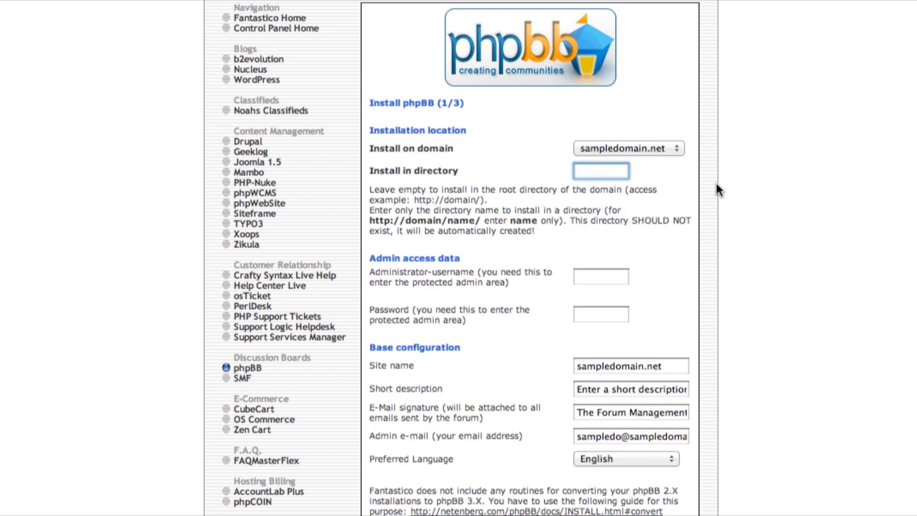
pyautogui.write('forums')
pyautogui.press('Tab')
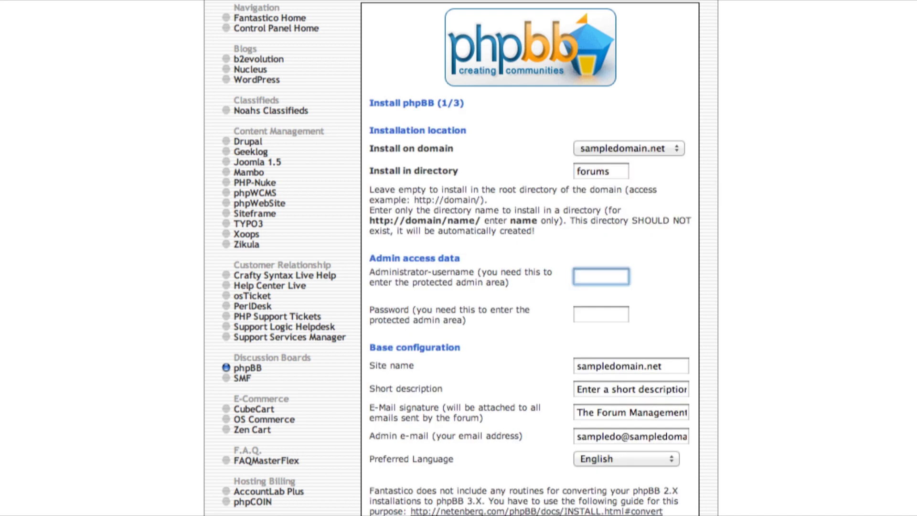
pyautogui.write('admin')
pyautogui.press('Tab')
pyautogui.write('1234')
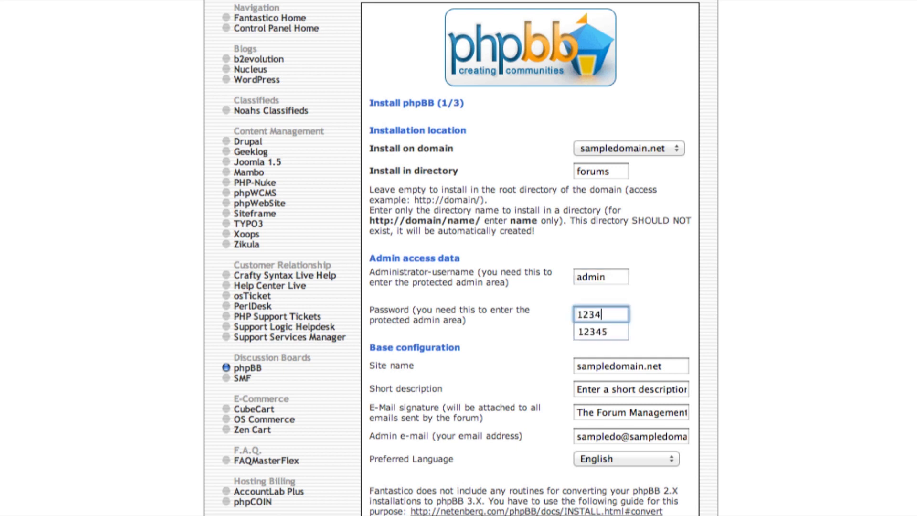
pyautogui.write('5')
pyautogui.scroll(-4, 696, 117)
pyautogui.click(524, 501)
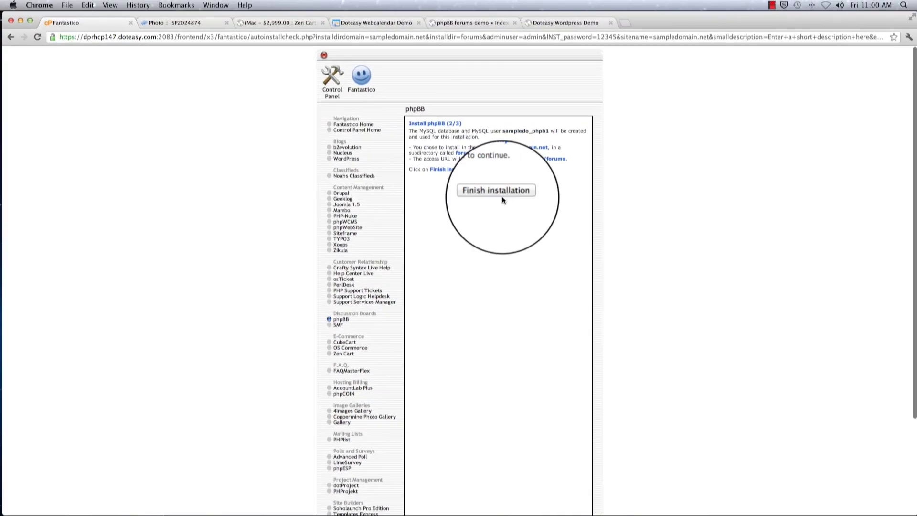
pyautogui.click(489, 196)
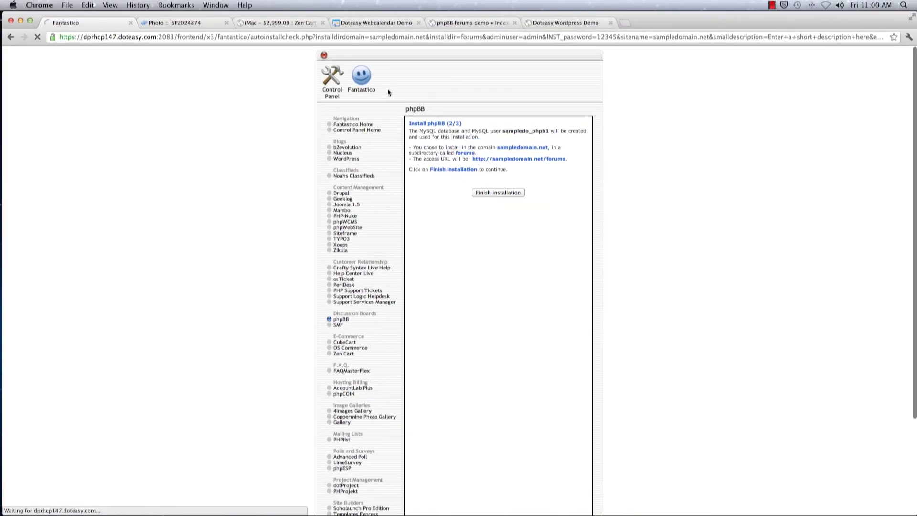
# Step: Preview the phpBB forums demo site, then return to the phpBB install confirmation
pyautogui.click(477, 24)
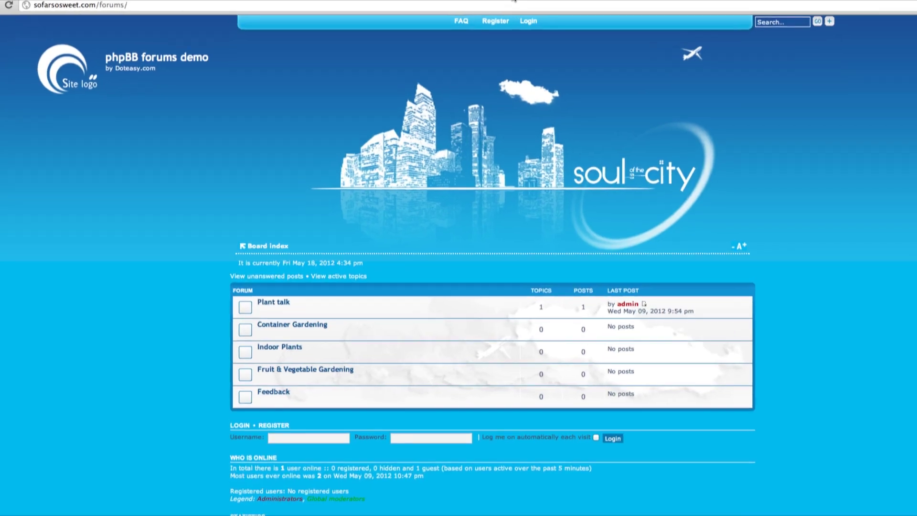
pyautogui.scroll(3, 757, 174)
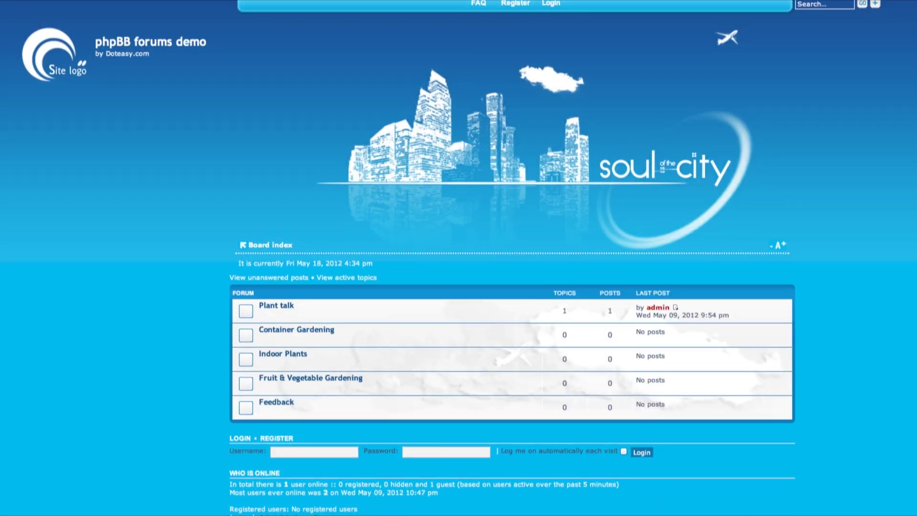
pyautogui.click(96, 23)
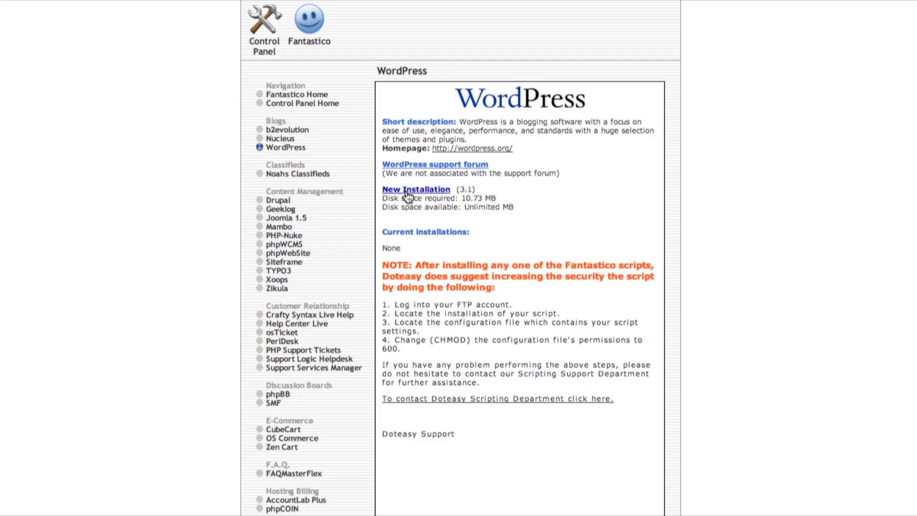
# Step: Install WordPress into the blog directory with username admin and a password, then preview the site
pyautogui.click(413, 189)
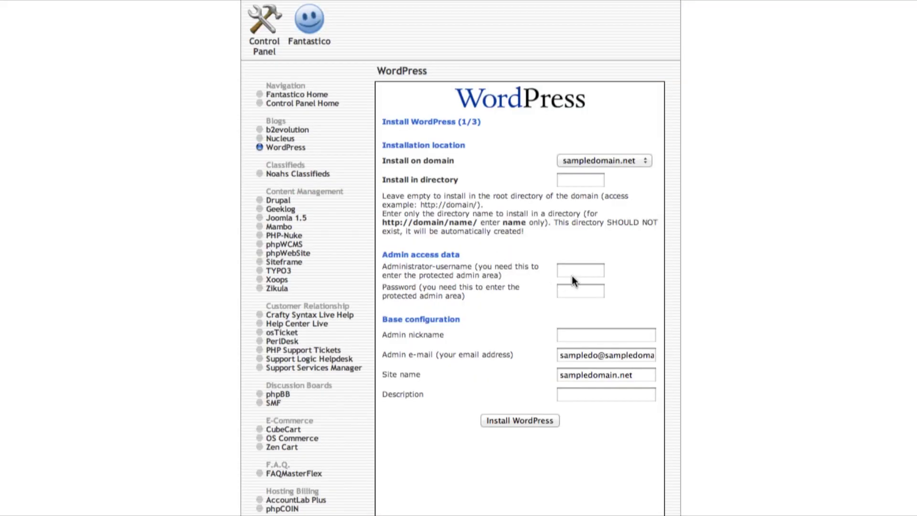
pyautogui.click(590, 185)
pyautogui.write('blog')
pyautogui.press('Tab')
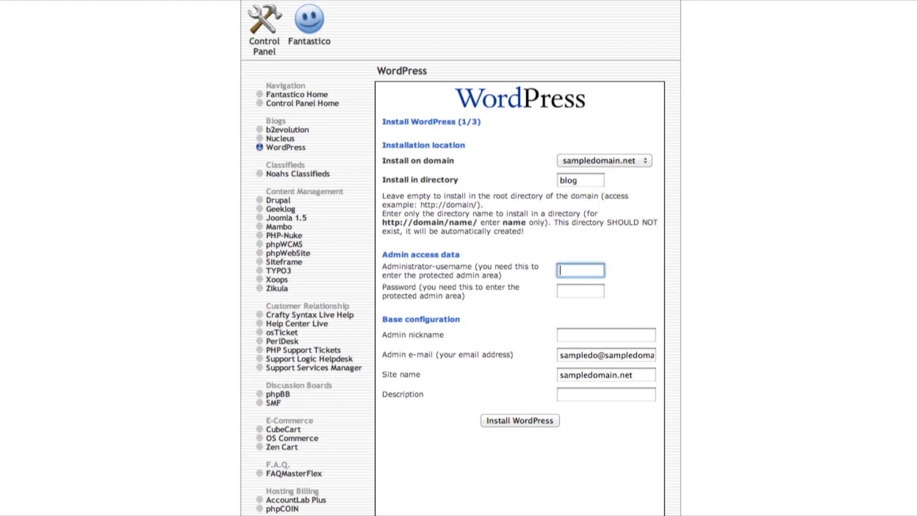
pyautogui.write('admin')
pyautogui.press('Tab')
pyautogui.write('12')
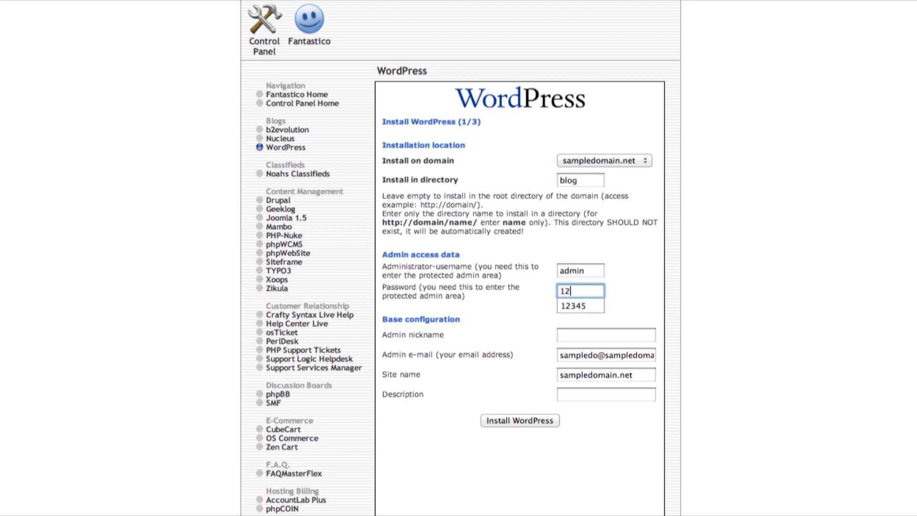
pyautogui.click(515, 420)
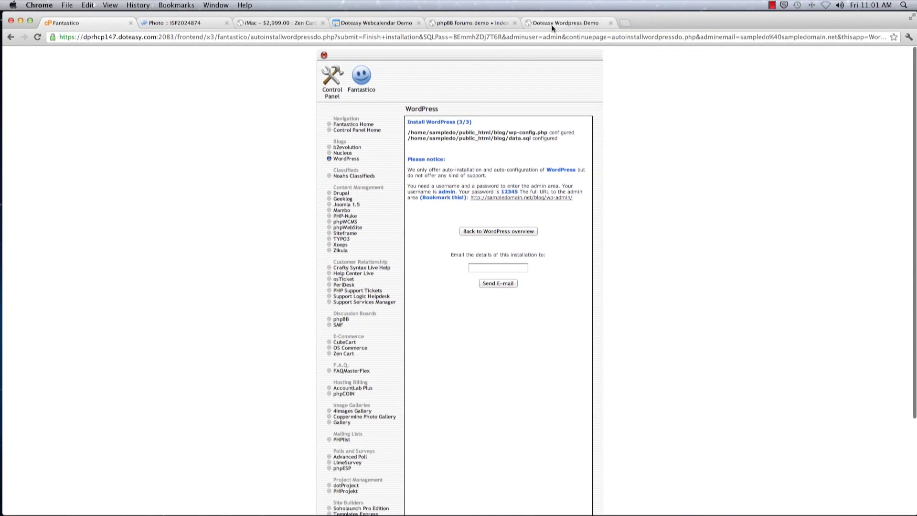
pyautogui.click(552, 25)
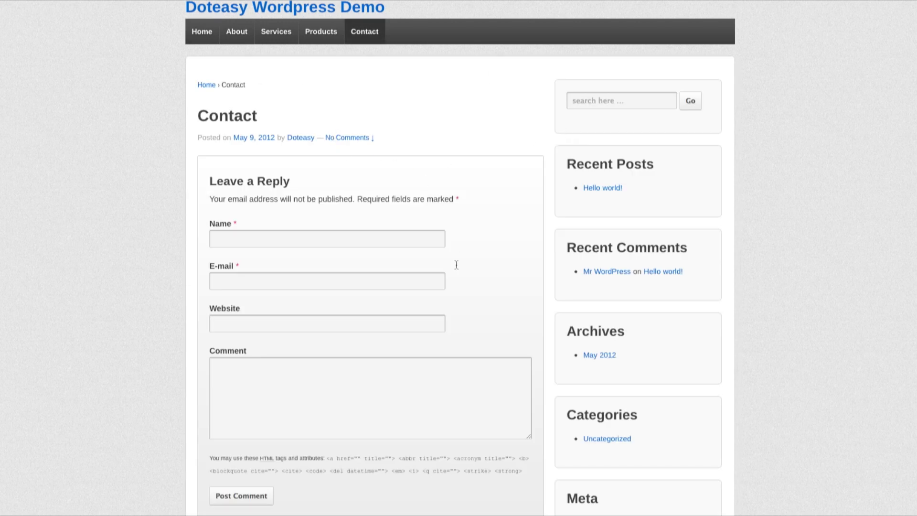
pyautogui.scroll(-2, 457, 264)
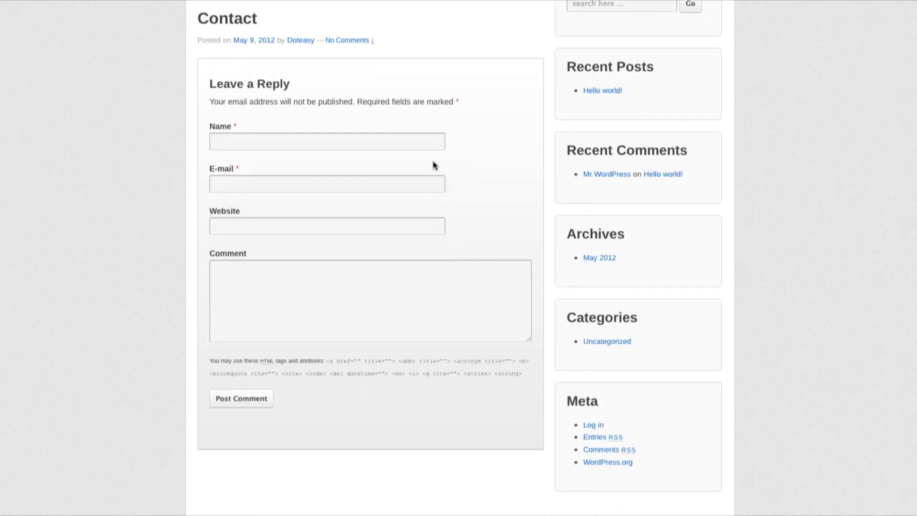
pyautogui.scroll(2, 433, 164)
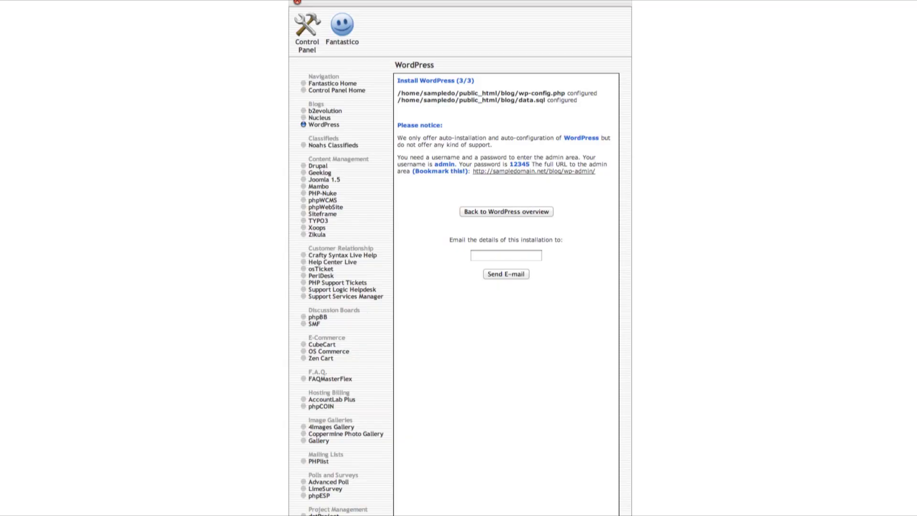